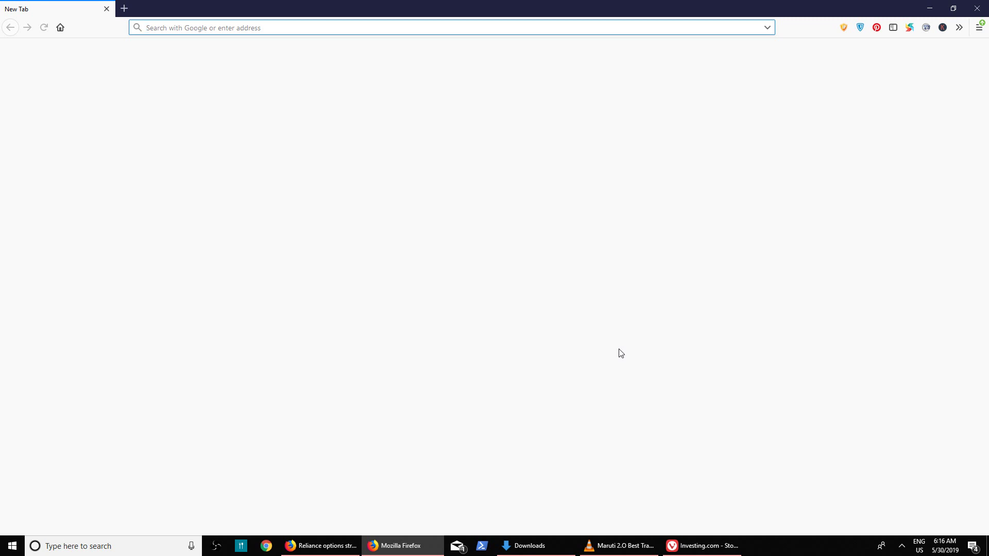
Step: Search Google for "moving averages" and open Investopedia's Moving Average (MA) article in a new tab
text(movin)
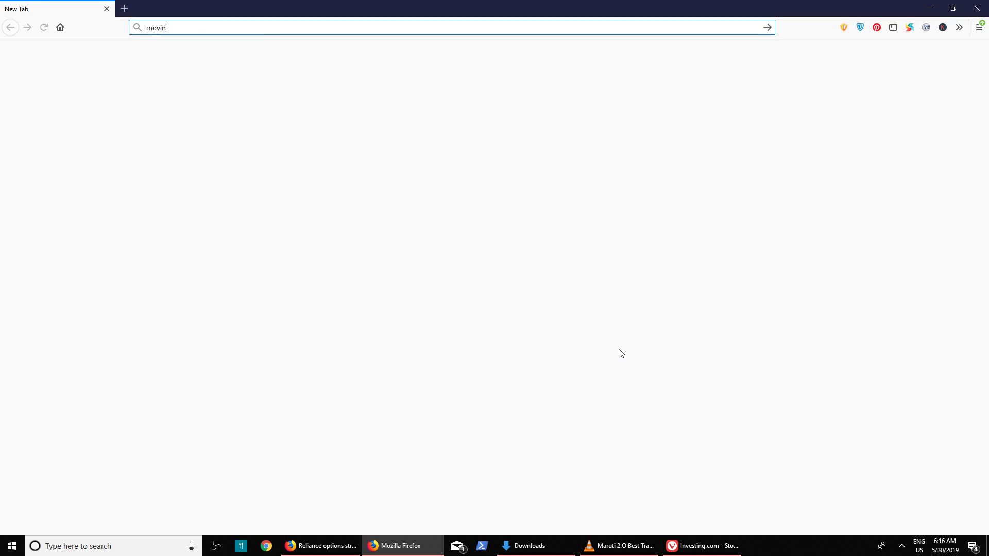
text(g averages)
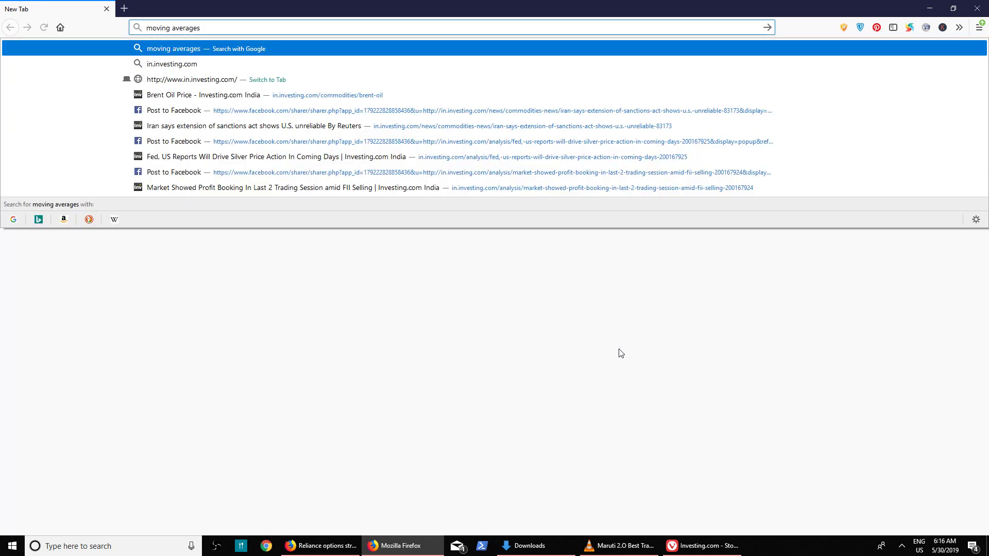
key(Return)
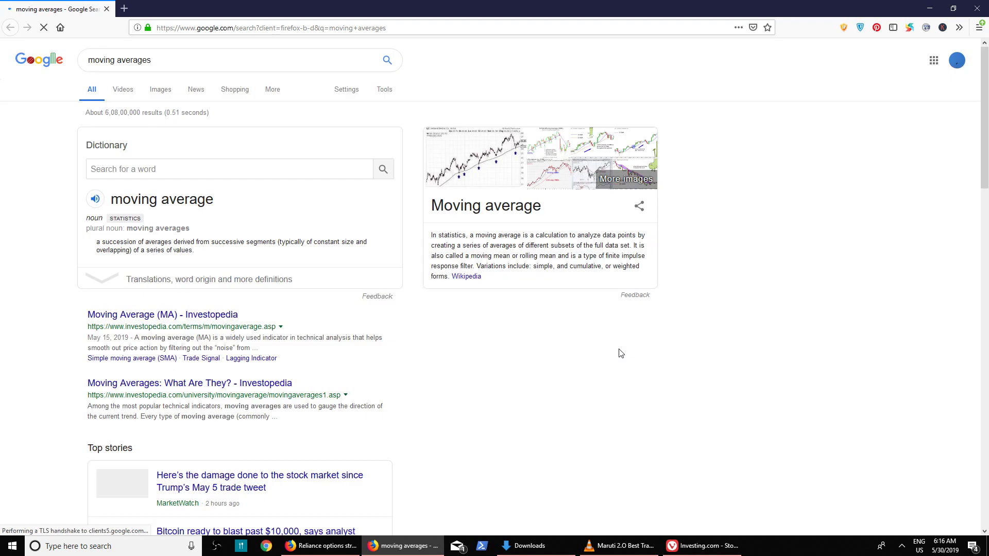
middle_click(165, 317)
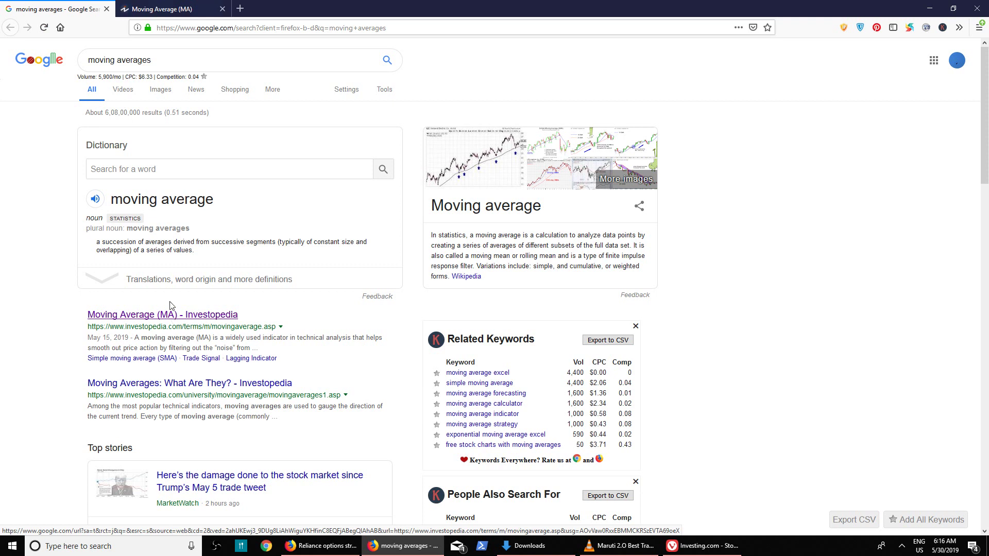
click(172, 8)
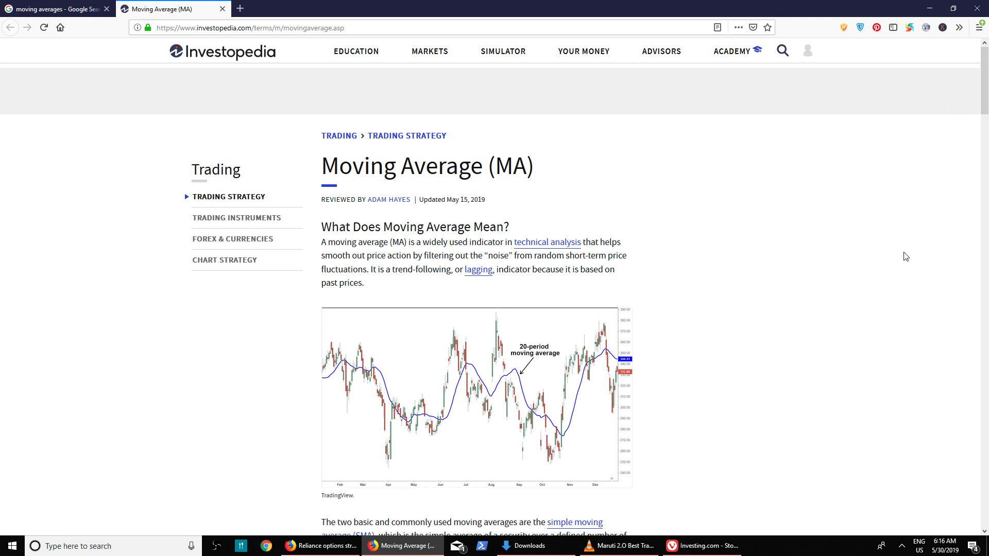
Step: Read the moving average definition, highlighting the passages about commonly used types and the weight given to more recent prices
scroll(906, 256, down, 2)
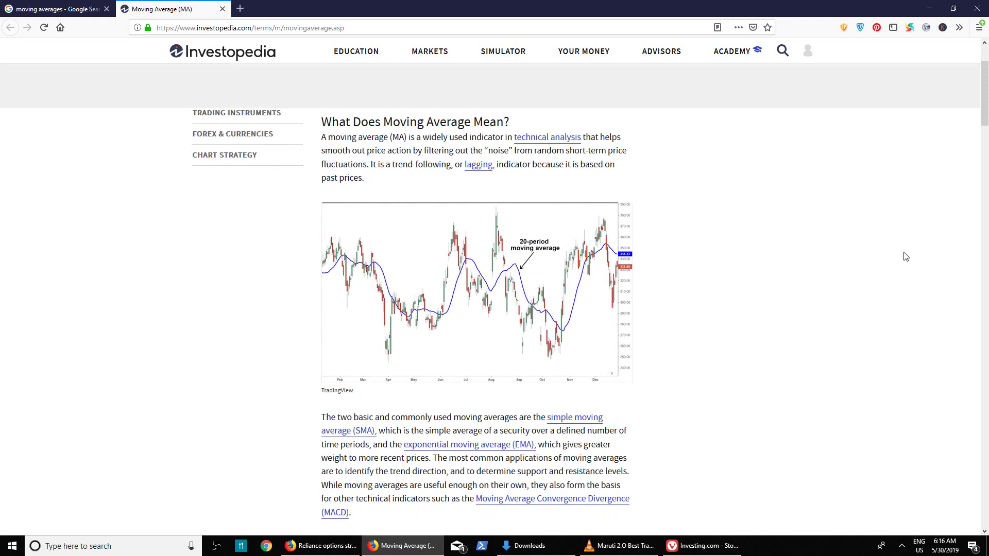
scroll(906, 257, up, 1)
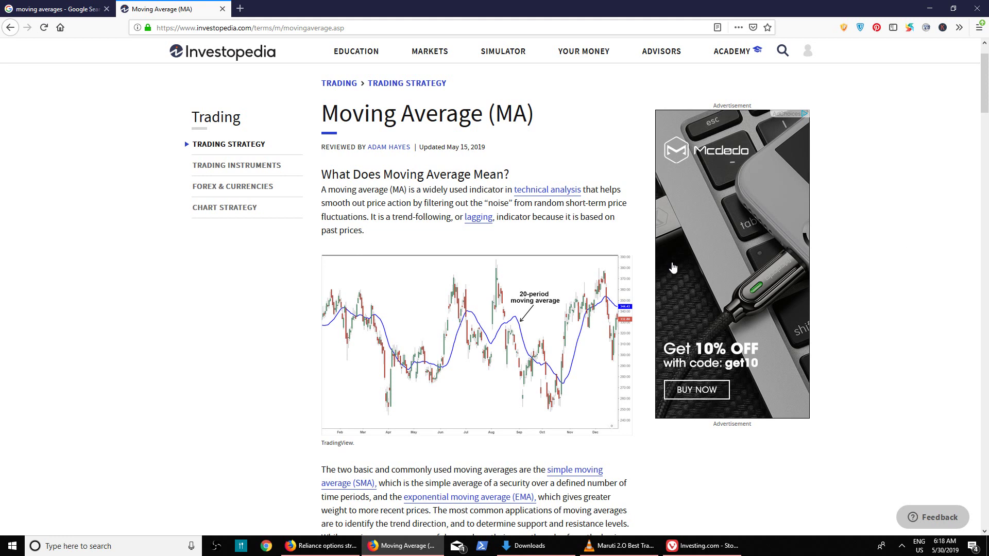
scroll(614, 362, down, 2)
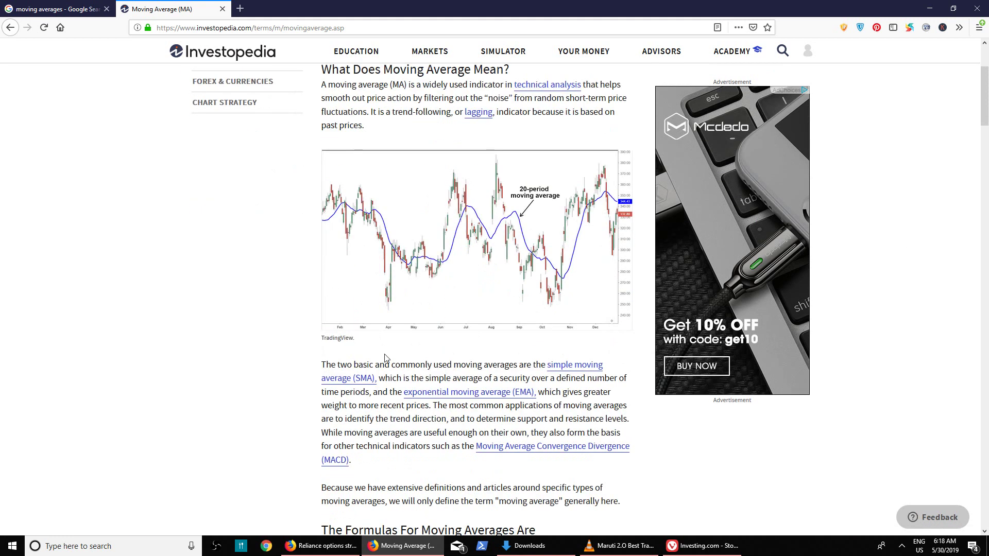
drag(354, 367, 489, 367)
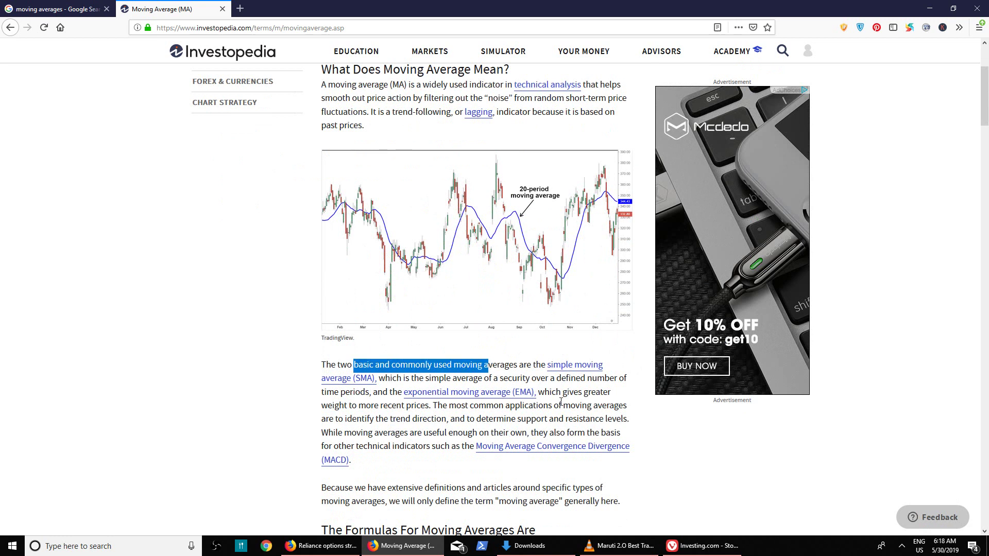
scroll(561, 401, down, 3)
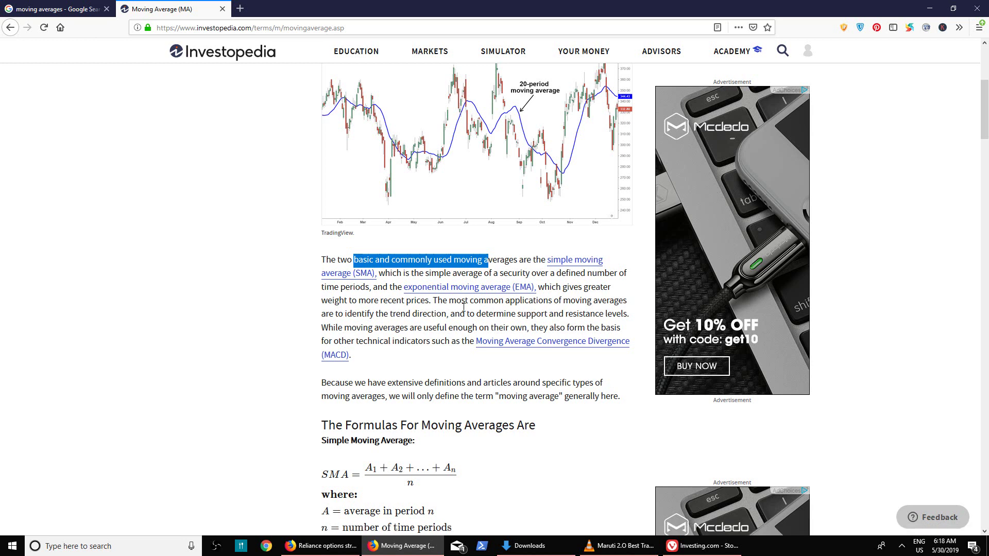
drag(357, 301, 408, 299)
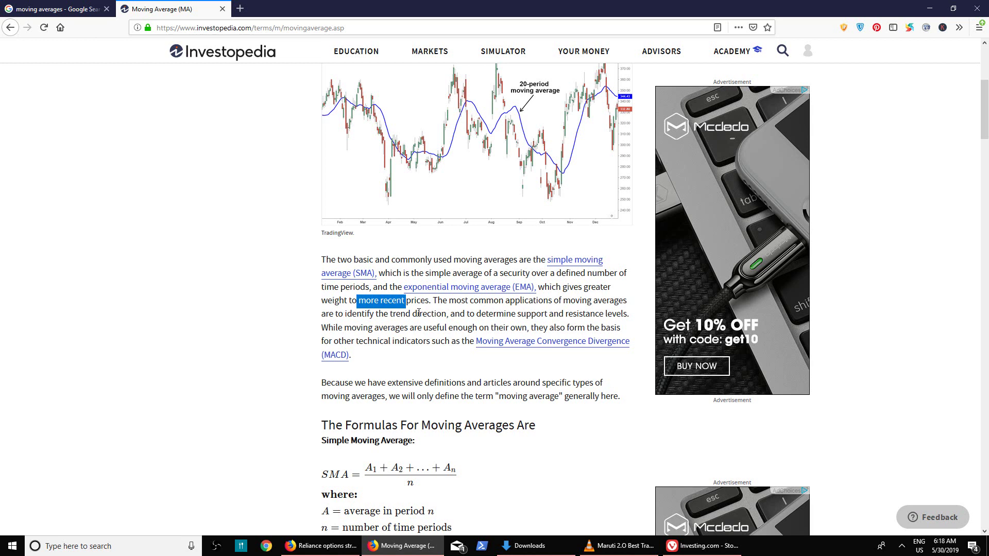
Step: Open the NIFTY stock chart on chartink.com in a new tab
key(ctrl+t)
text(chart)
key(Return)
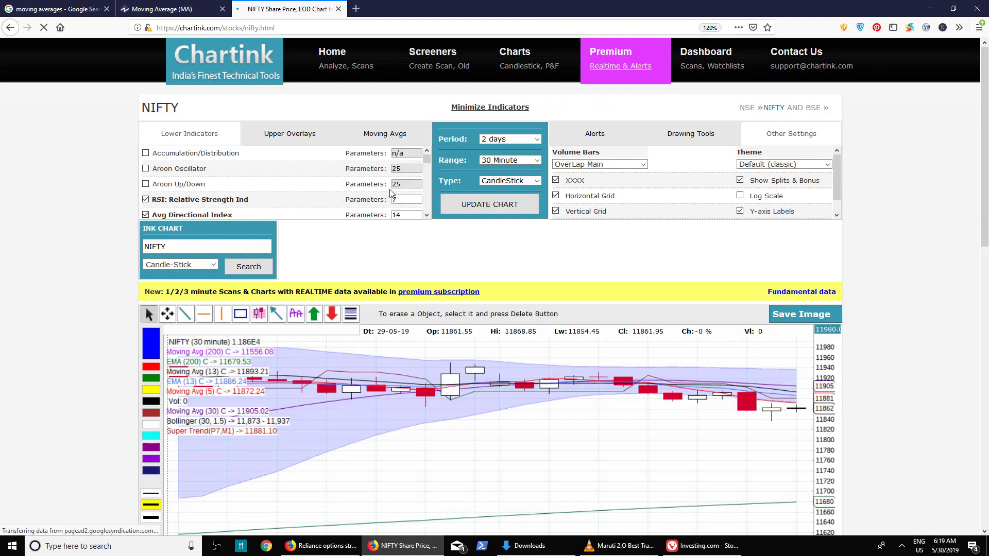
Step: Display the NIFTY chart's moving average settings, update the chart and look over its plotted lines
click(390, 135)
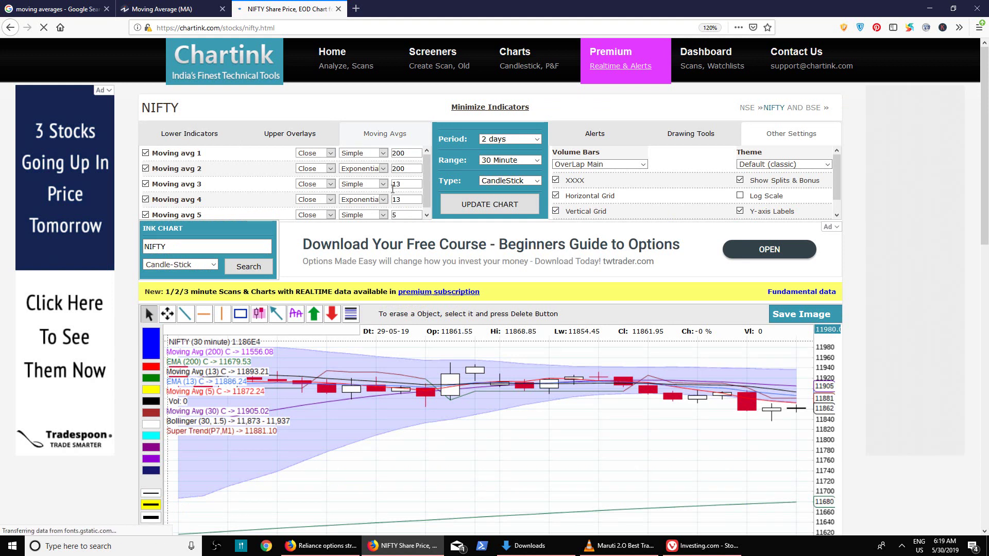
click(489, 204)
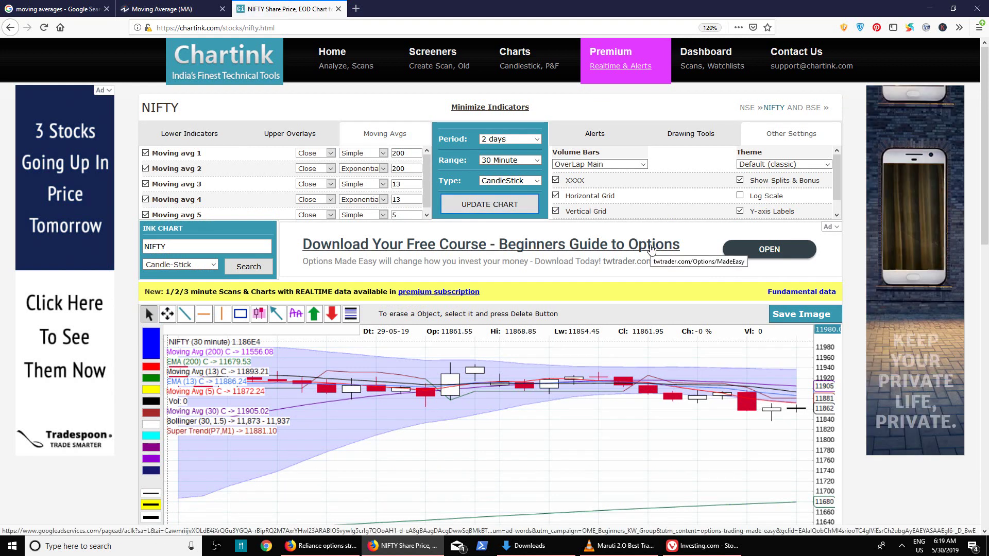
scroll(651, 249, down, 5)
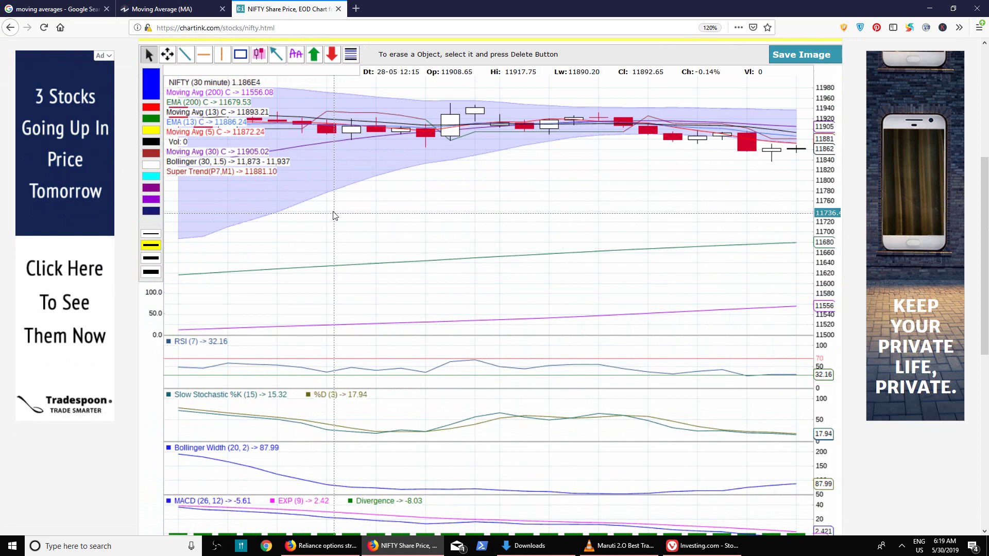
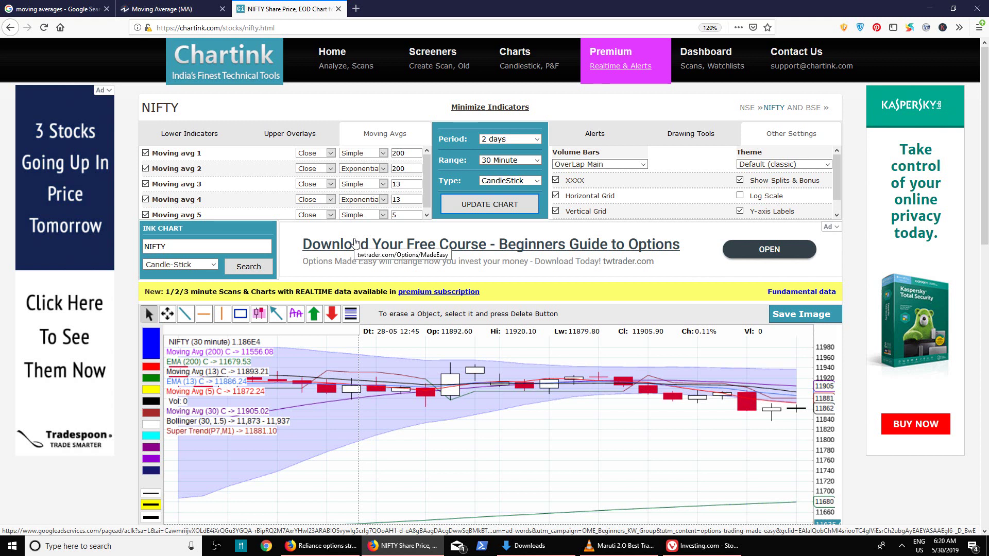
Step: Open a blank Notepad document over the chart
key(super+r)
text(no)
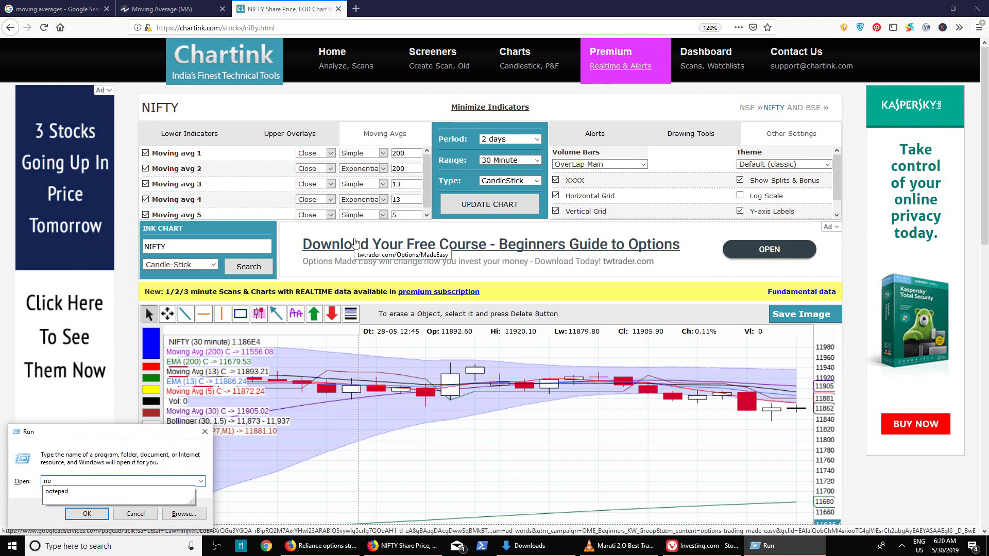
text(tepad)
key(Return)
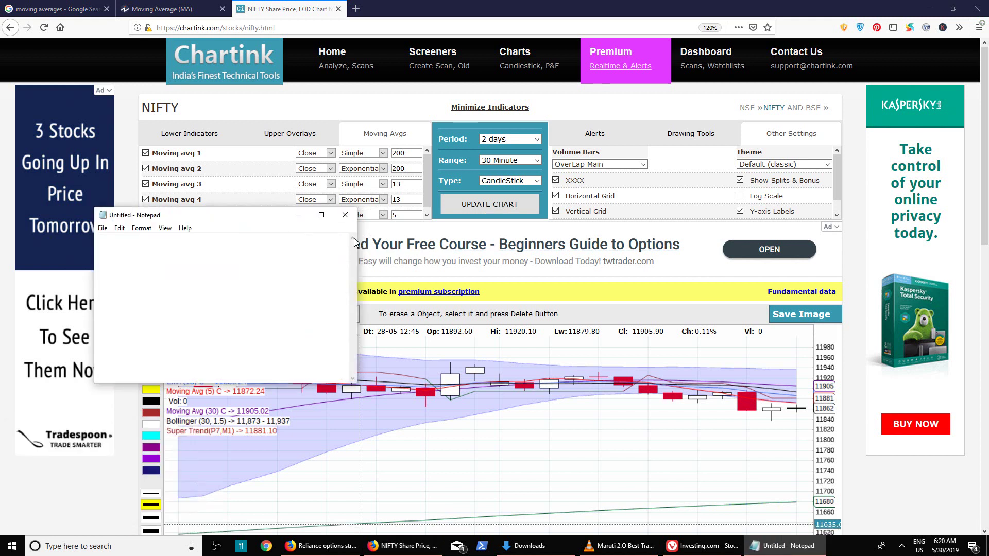
Step: List the moving average periods 5, 8, 13, 20, 50, 100 and 200 on separate lines
text(5)
key(Return)
text(13 )
text(20)
key(Return)
text(50)
text(10)
key(BackSpace)
key(BackSpace)
key(Return)
text(100 200)
Step: Highlight the 200 and 13 periods, and then the whole list of moving average periods
key(shift+Left)
key(shift+Left)
key(shift+Left)
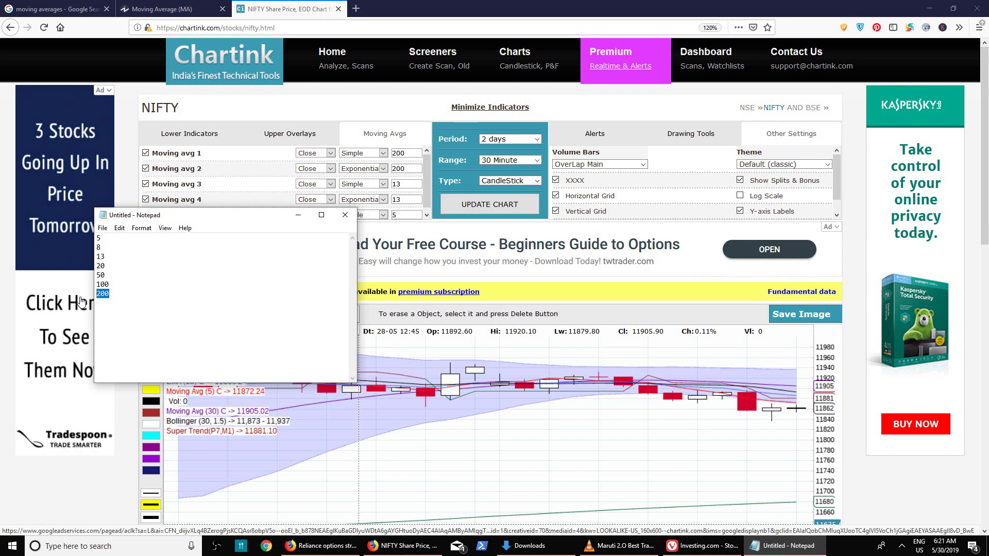
double_click(96, 255)
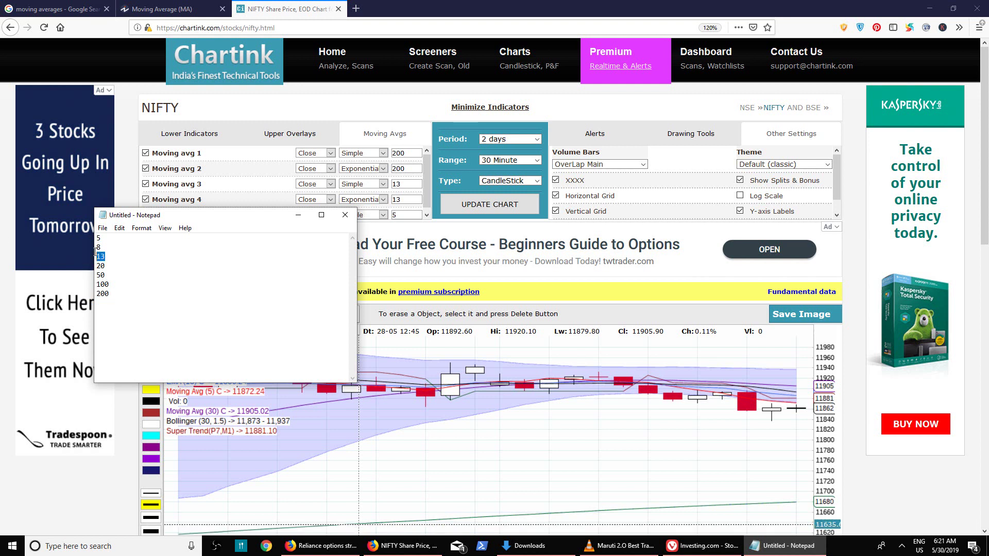
shift+click(95, 248)
click(130, 293)
drag(163, 295, 97, 236)
click(143, 321)
Step: Highlight the short moving average periods, such as 5 and 8, at the beginning of the list
drag(105, 248, 85, 250)
key(Down)
double_click(102, 238)
drag(102, 239, 93, 247)
click(99, 248)
key(Right)
key(Down)
key(shift+End)
click(96, 237)
drag(97, 237, 107, 253)
drag(112, 238, 81, 238)
Step: Highlight the 20 and 50 periods in the list, followed by the 13 and 5 periods
click(111, 266)
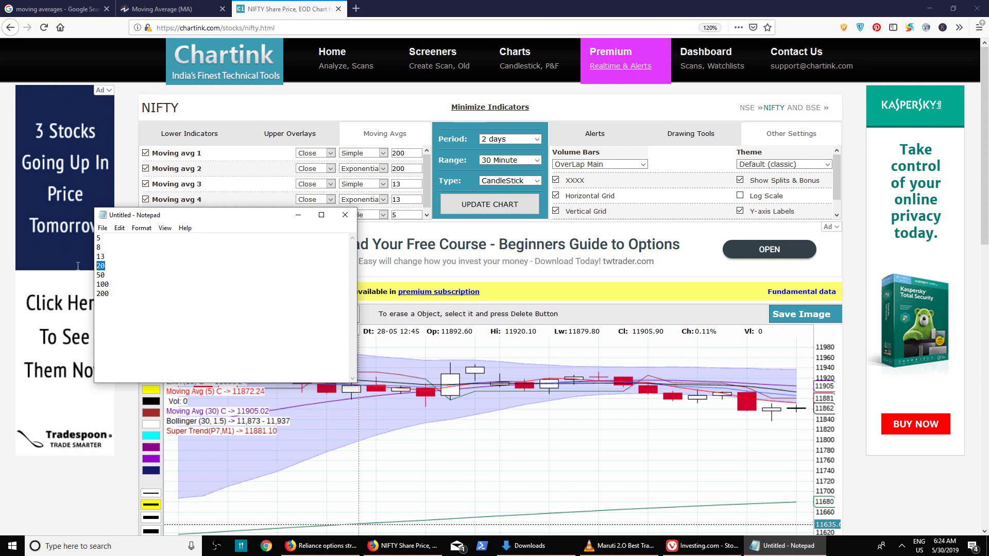
click(111, 275)
double_click(111, 276)
drag(119, 276, 96, 265)
click(108, 265)
drag(107, 258, 96, 257)
drag(102, 238, 96, 238)
Step: Return to the NIFTY chart in the browser and review its moving average settings, price lines and lower indicators
click(489, 5)
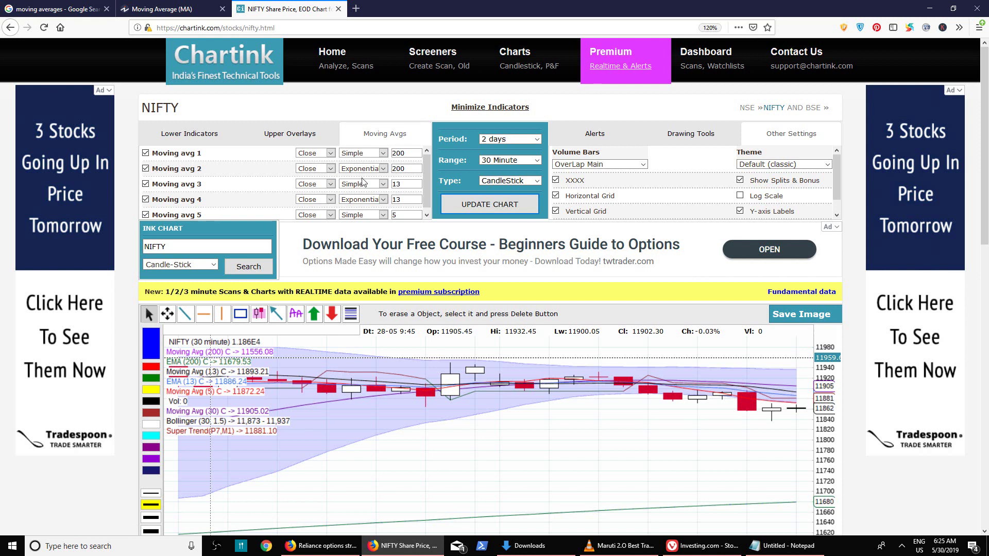
scroll(389, 271, down, 1)
scroll(388, 271, up, 1)
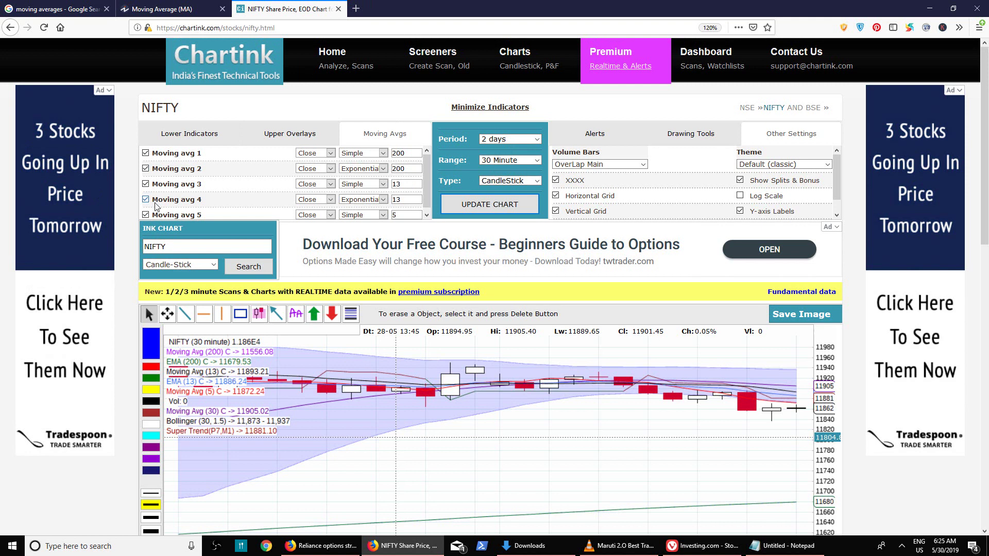
scroll(198, 190, down, 1)
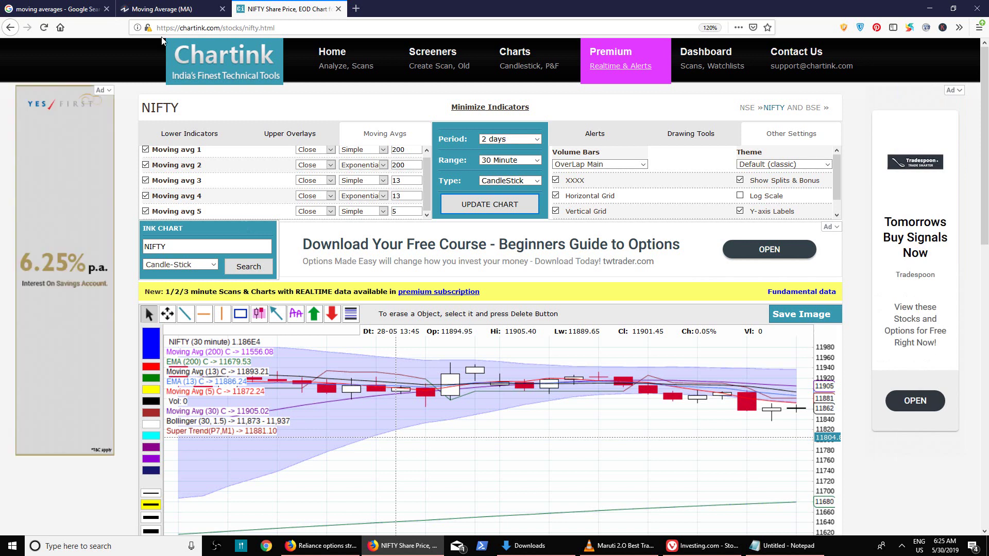
scroll(433, 252, down, 3)
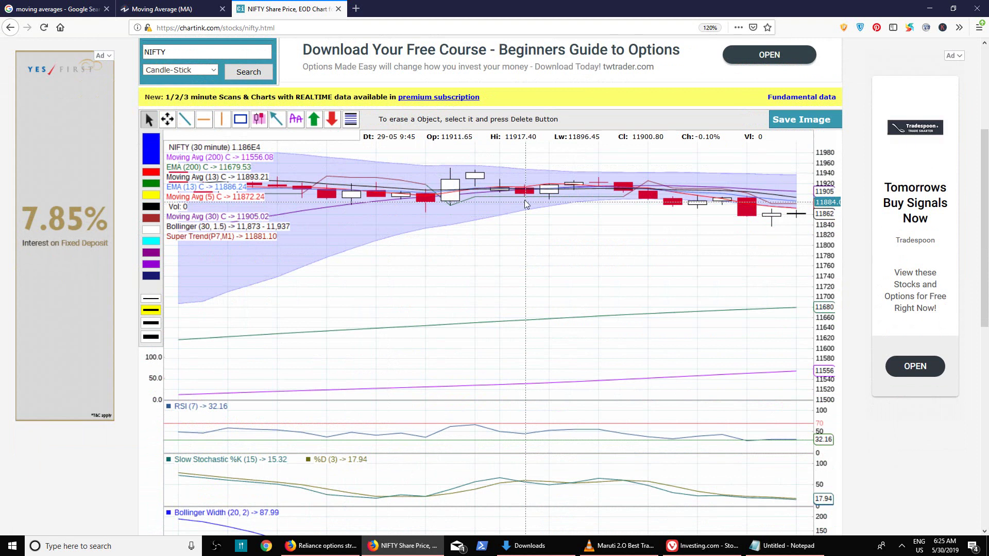
scroll(525, 204, down, 6)
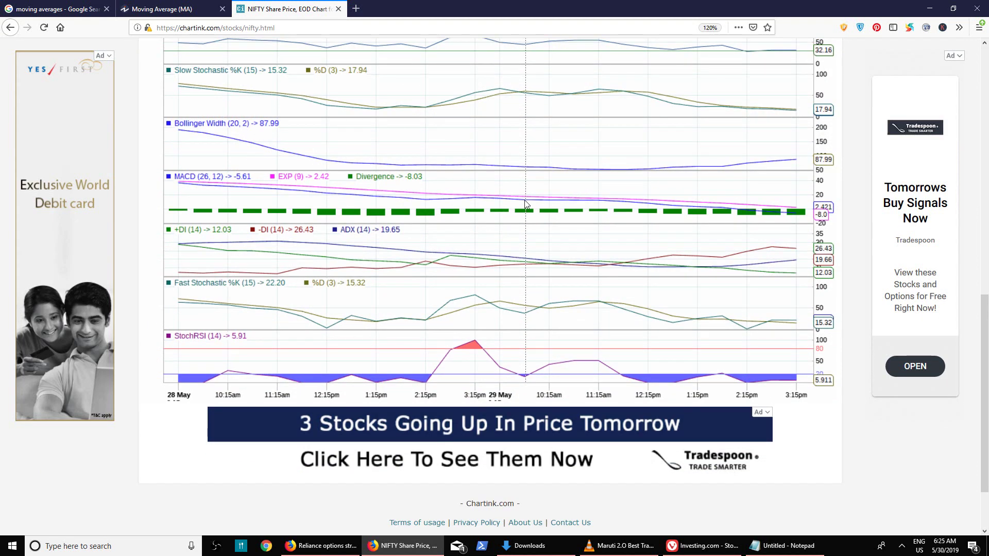
scroll(524, 202, up, 9)
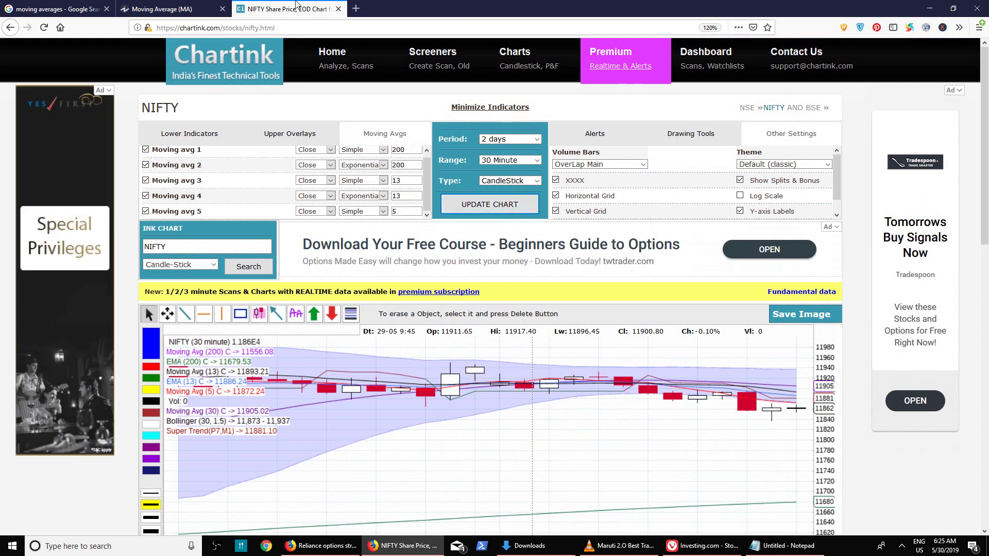
Step: Go back to the Investopedia article and review the SMA and EMA formulas and the example moving average calculation
click(159, 9)
scroll(681, 274, down, 3)
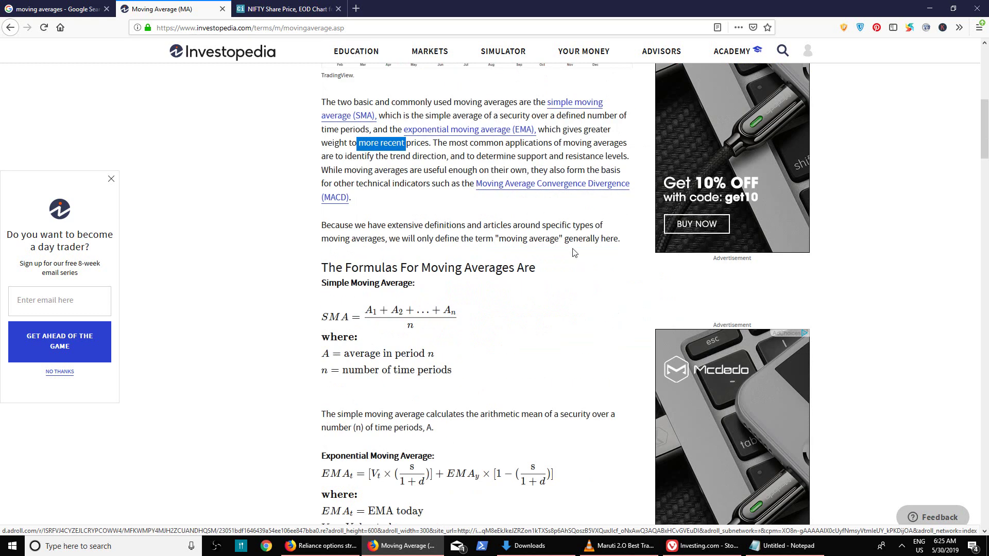
scroll(474, 292, down, 3)
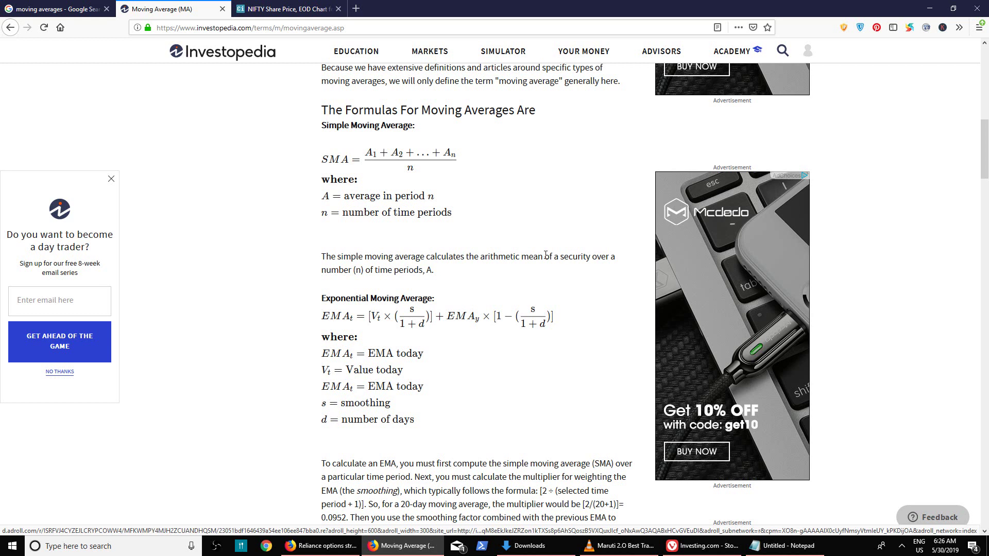
scroll(535, 261, down, 10)
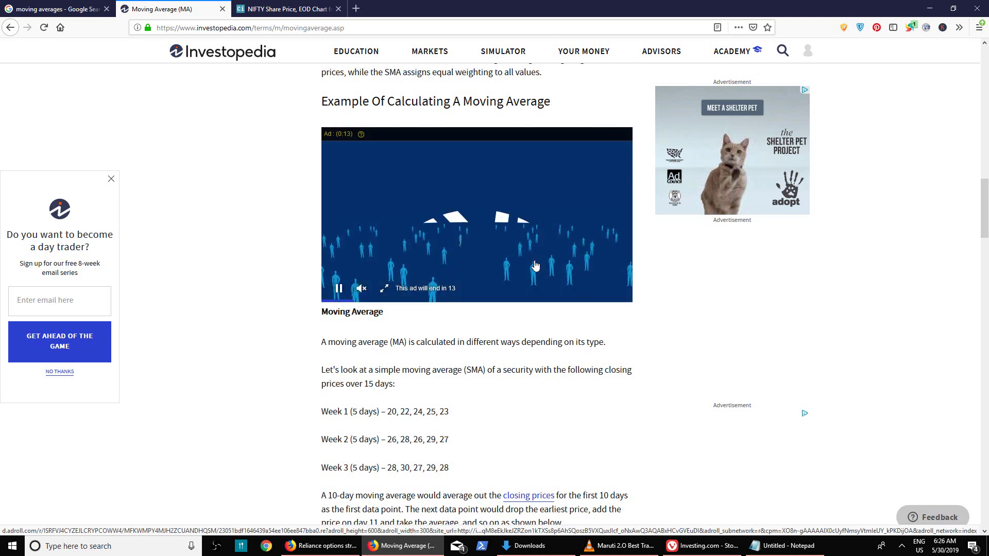
Step: Show the hidden system tray icons
click(901, 546)
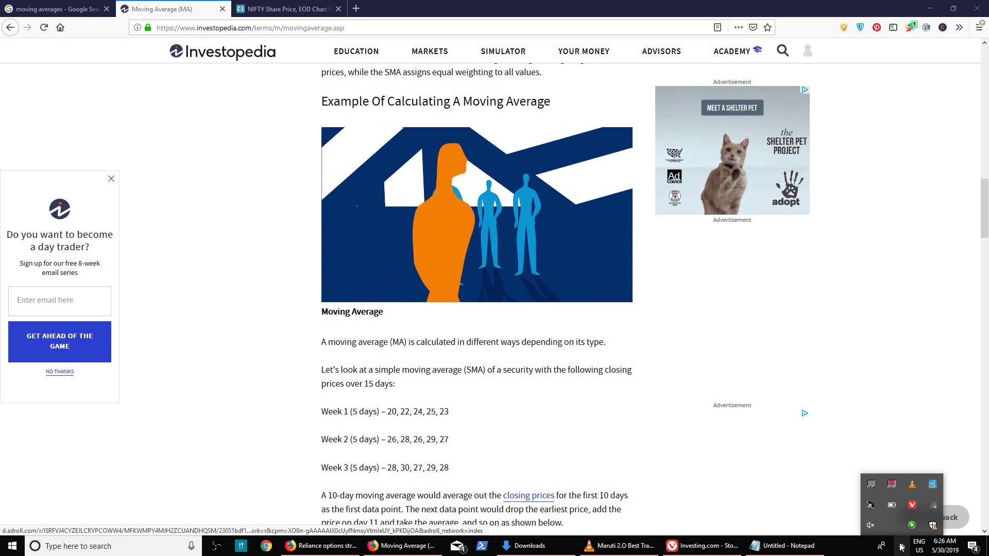